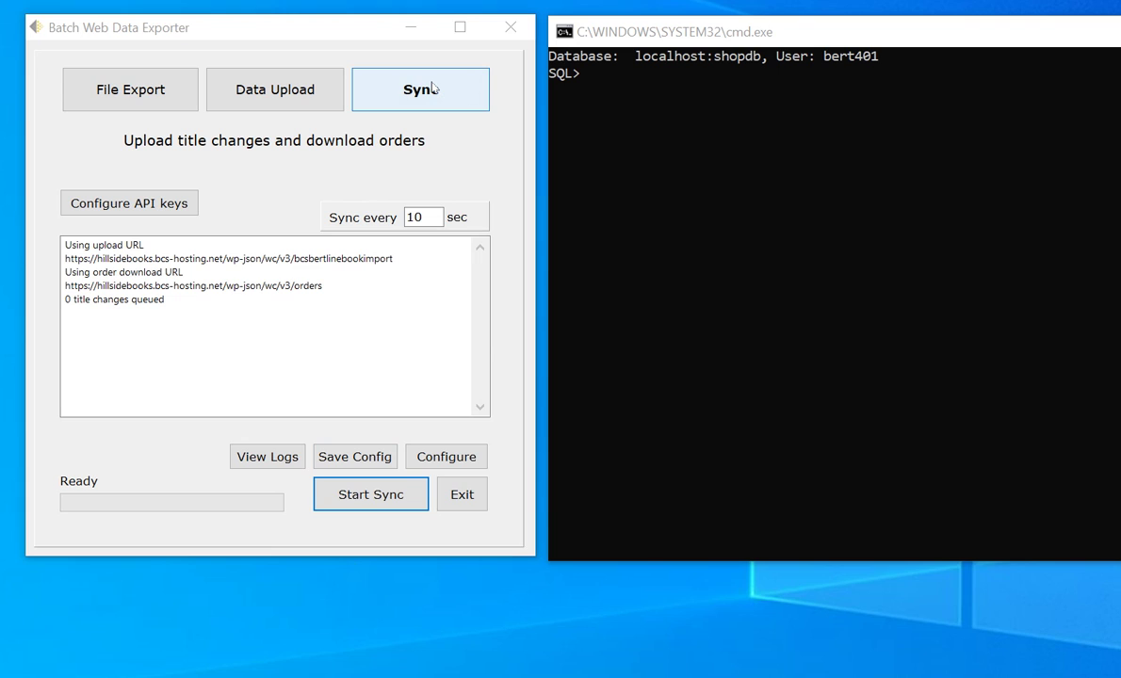
# - Select the Sync mode and start syncing title changes and orders
pyautogui.click(433, 88)
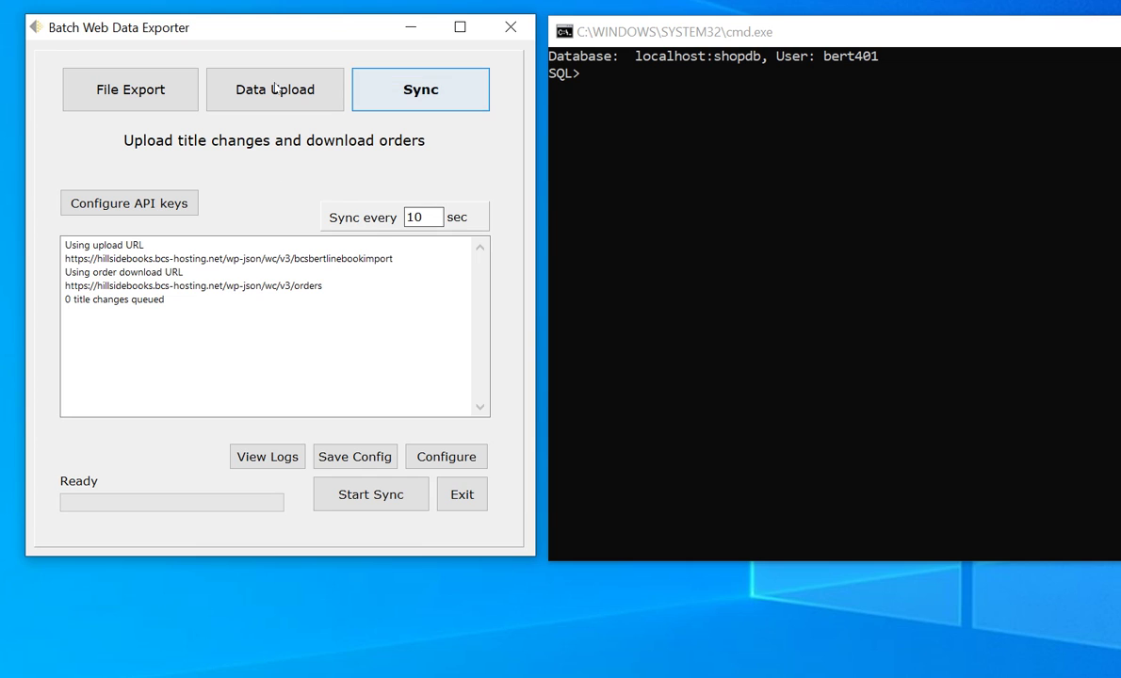
pyautogui.click(367, 500)
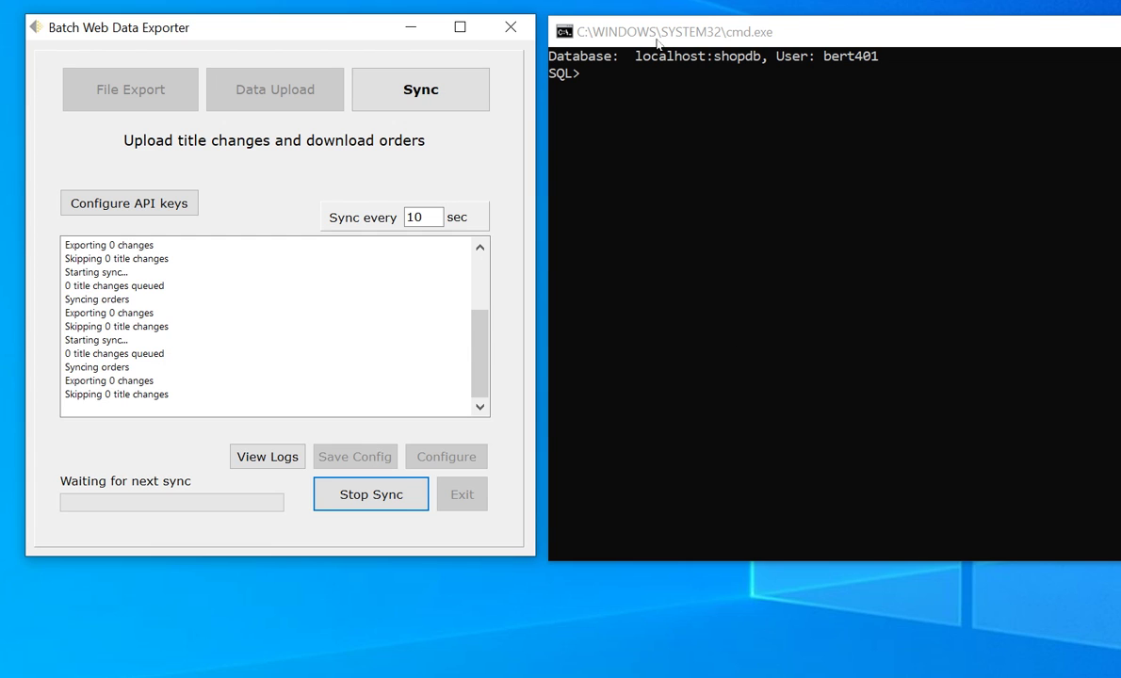
pyautogui.click(716, 226)
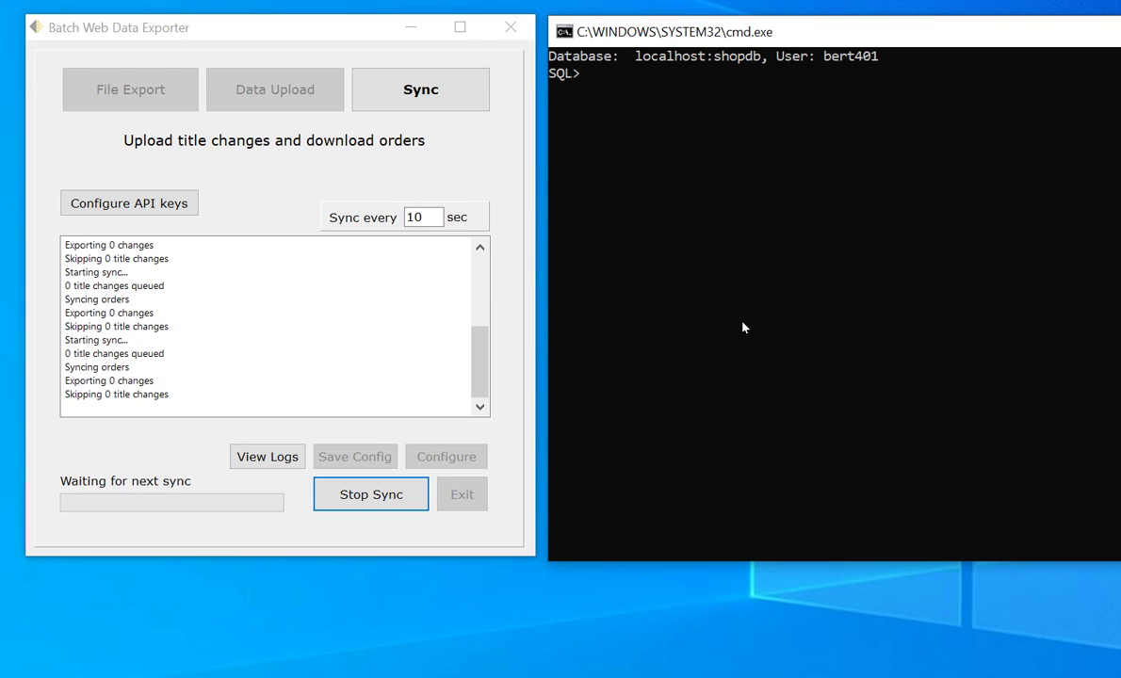
pyautogui.hotkey('ctrl', 'v')
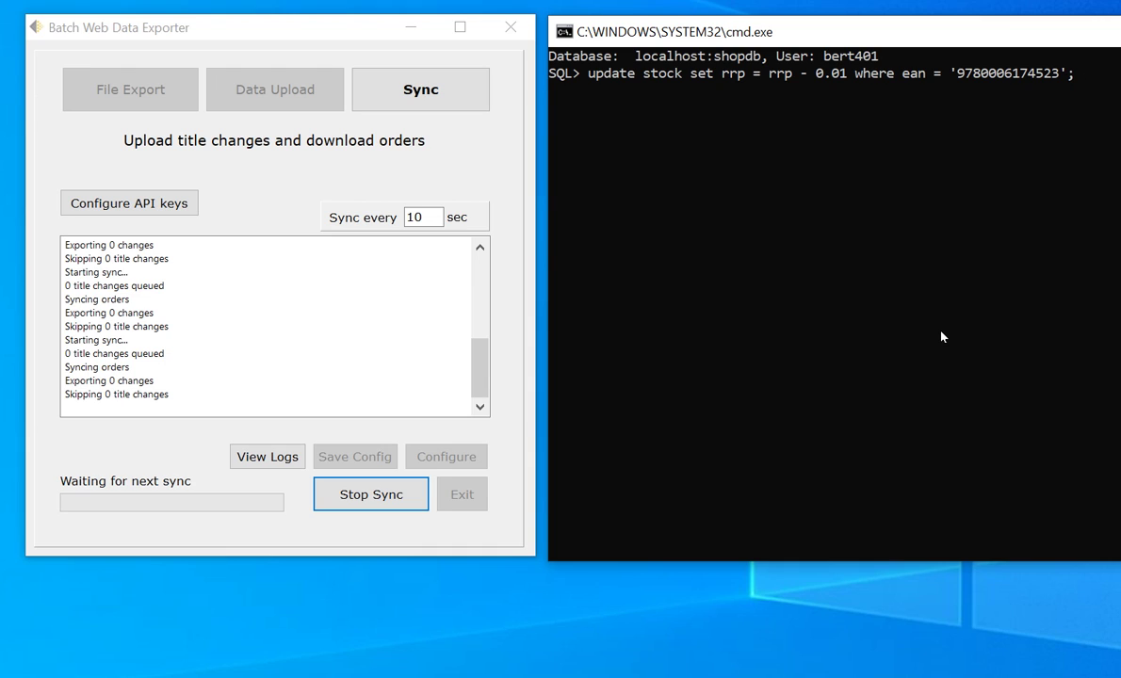
pyautogui.press('Return')
pyautogui.write('commit')
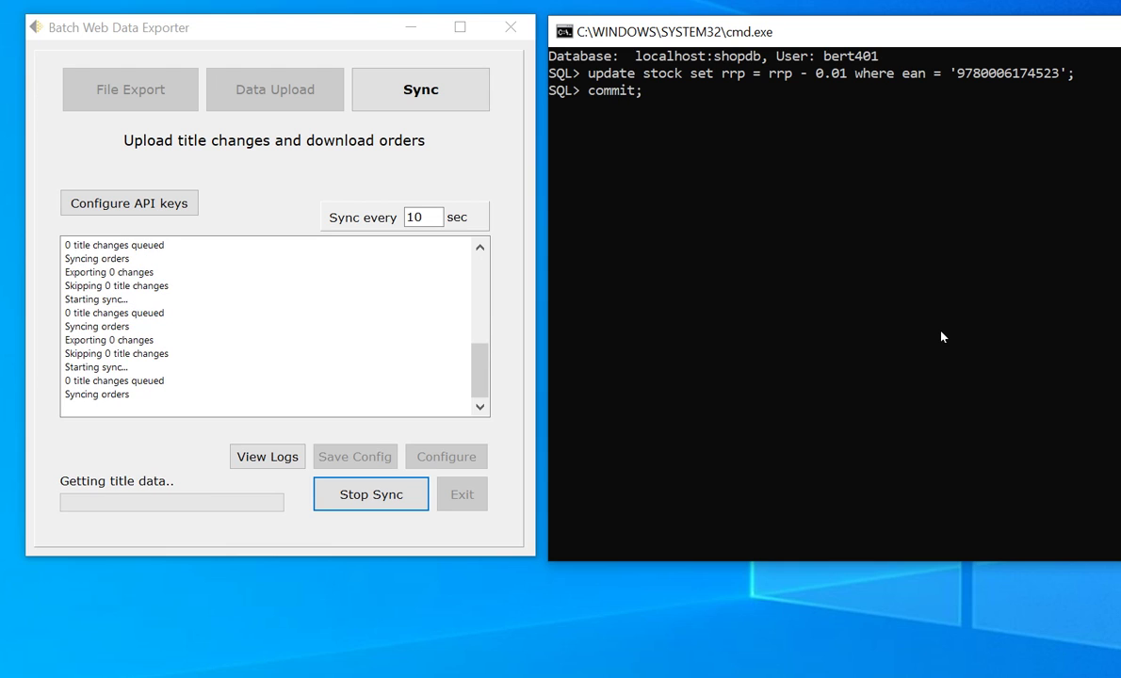
pyautogui.write(';')
pyautogui.press('Return')
pyautogui.click(226, 32)
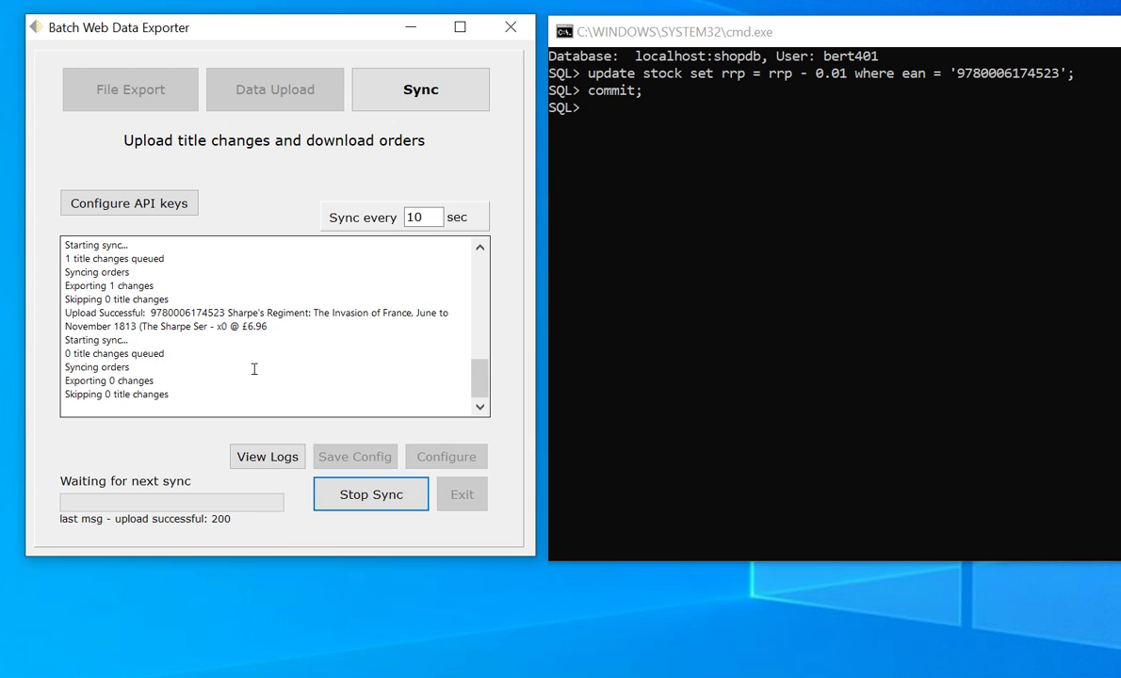
pyautogui.click(802, 33)
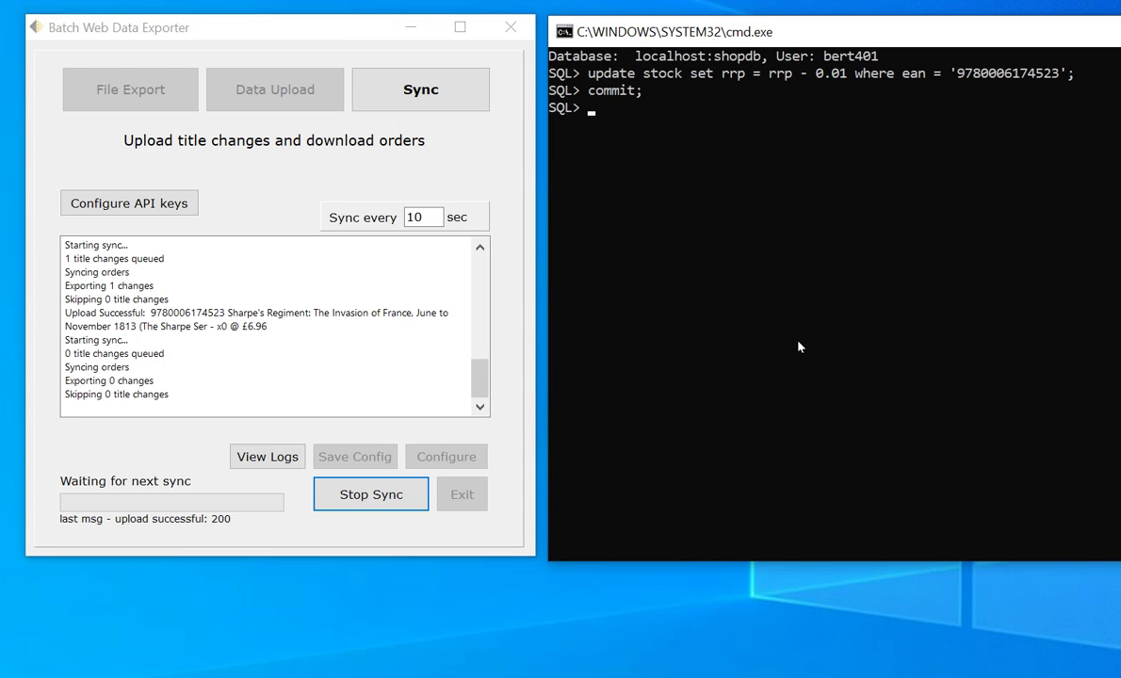
pyautogui.press('Up')
pyautogui.press('Up')
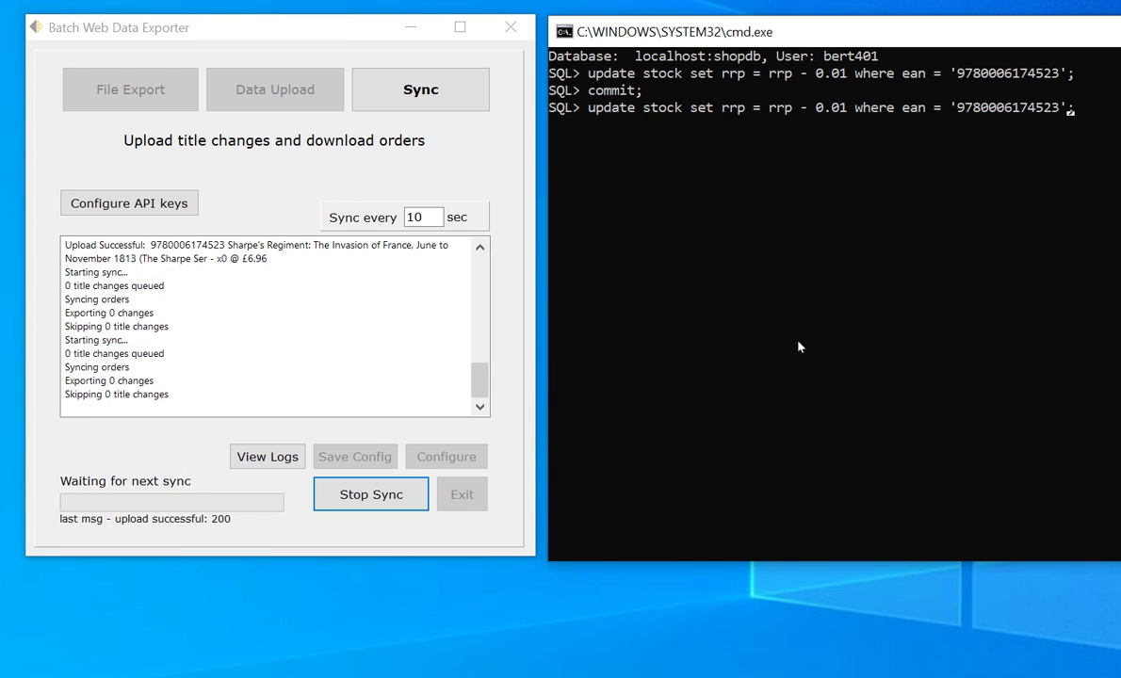
pyautogui.press('Left')
pyautogui.press('Left')
pyautogui.press('Left')
pyautogui.press('Left')
pyautogui.press('Left')
pyautogui.press('Left')
pyautogui.press('Left')
pyautogui.press('Left')
pyautogui.press('Left')
pyautogui.press('Left')
pyautogui.press('Left')
pyautogui.press('Left')
pyautogui.press('Left')
pyautogui.press('Left')
pyautogui.press('Left')
pyautogui.press('Left')
pyautogui.press('Left')
pyautogui.press('Left')
pyautogui.press('Left')
pyautogui.press('Left')
pyautogui.press('BackSpace')
pyautogui.write('+')
pyautogui.press('Return')
pyautogui.write('commit;')
pyautogui.press('Return')
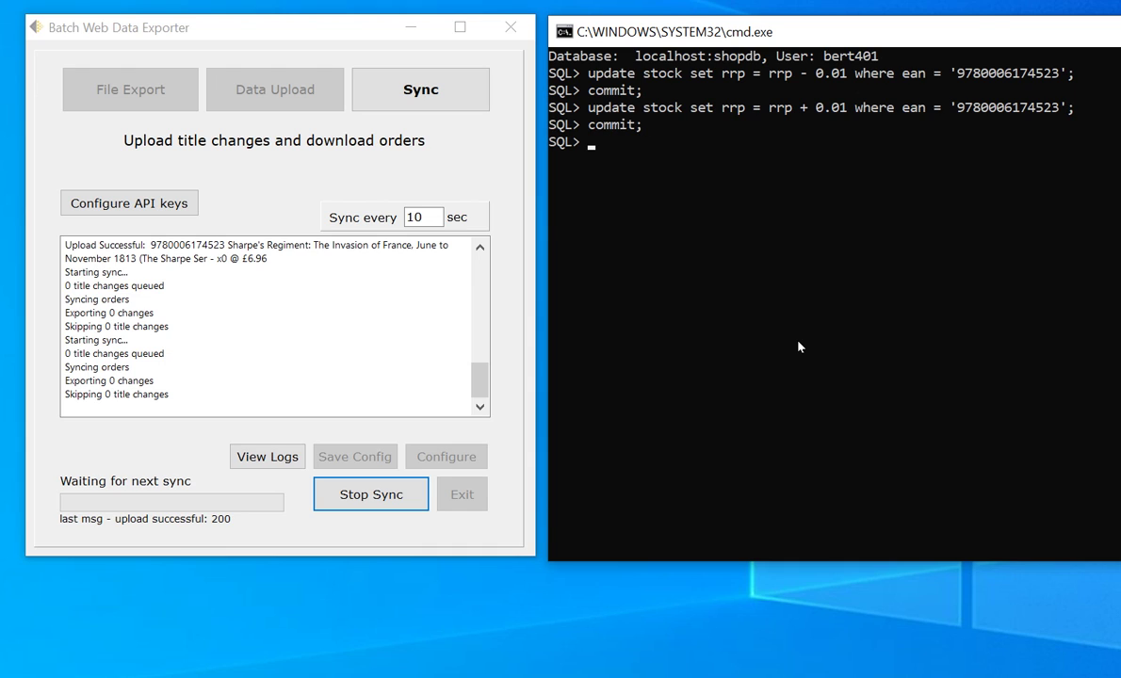
# - Highlight the latest uploaded price in the exporter's sync messages, and stop the sync
pyautogui.click(311, 36)
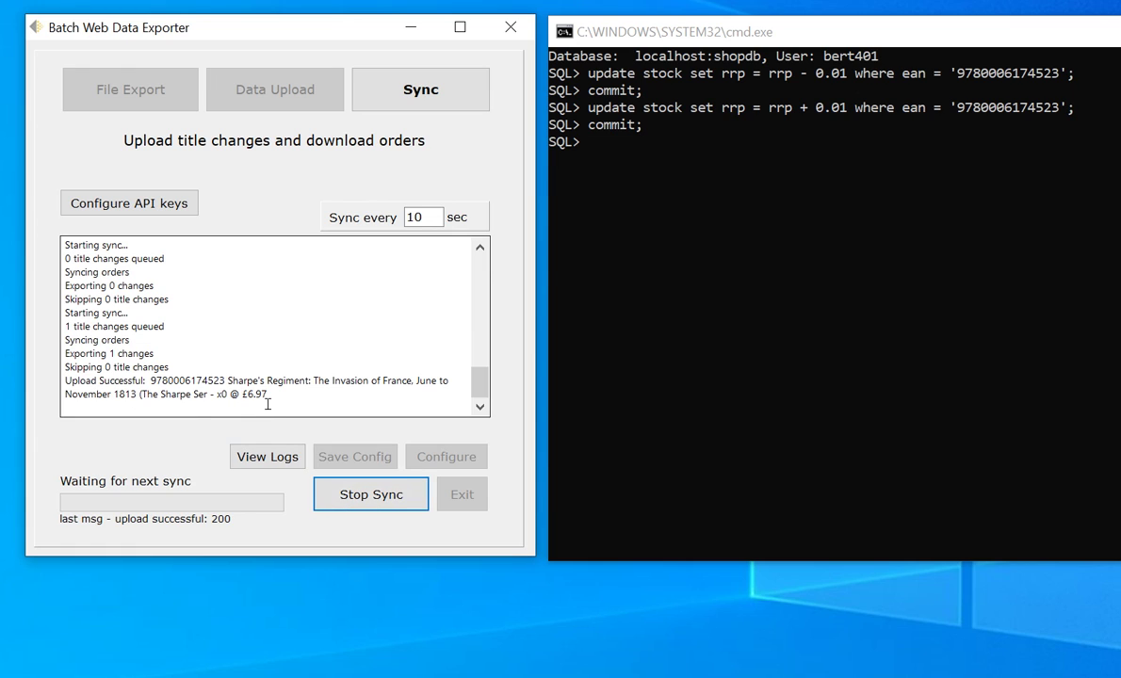
pyautogui.moveTo(268, 395); pyautogui.dragTo(241, 396)
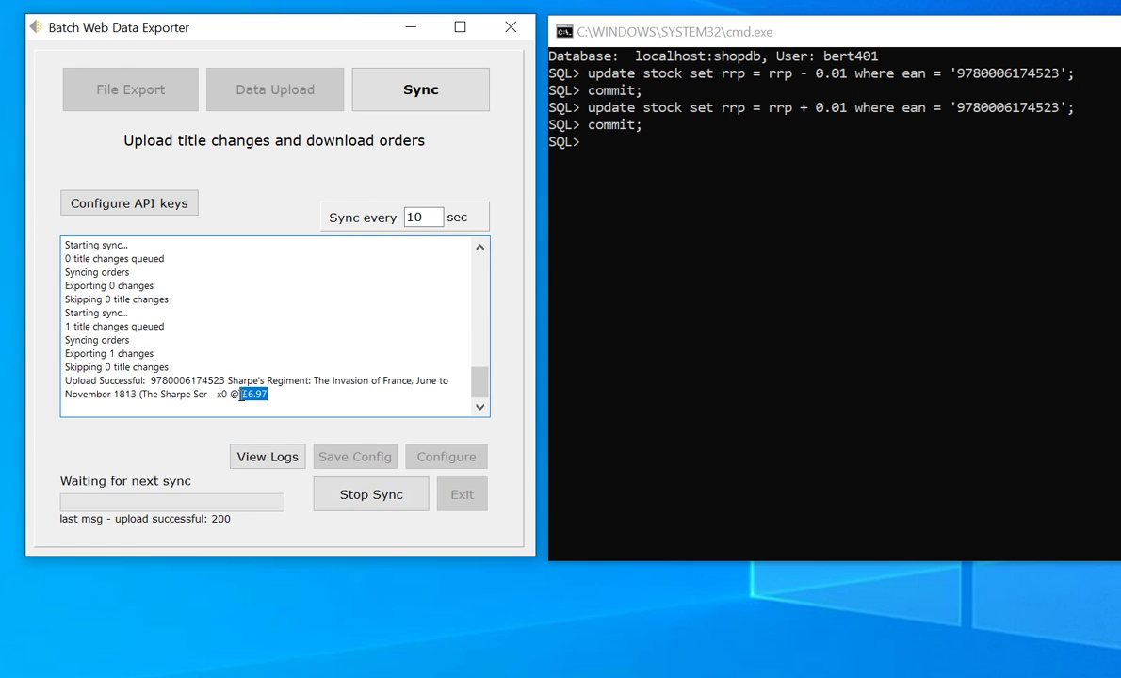
pyautogui.click(259, 381)
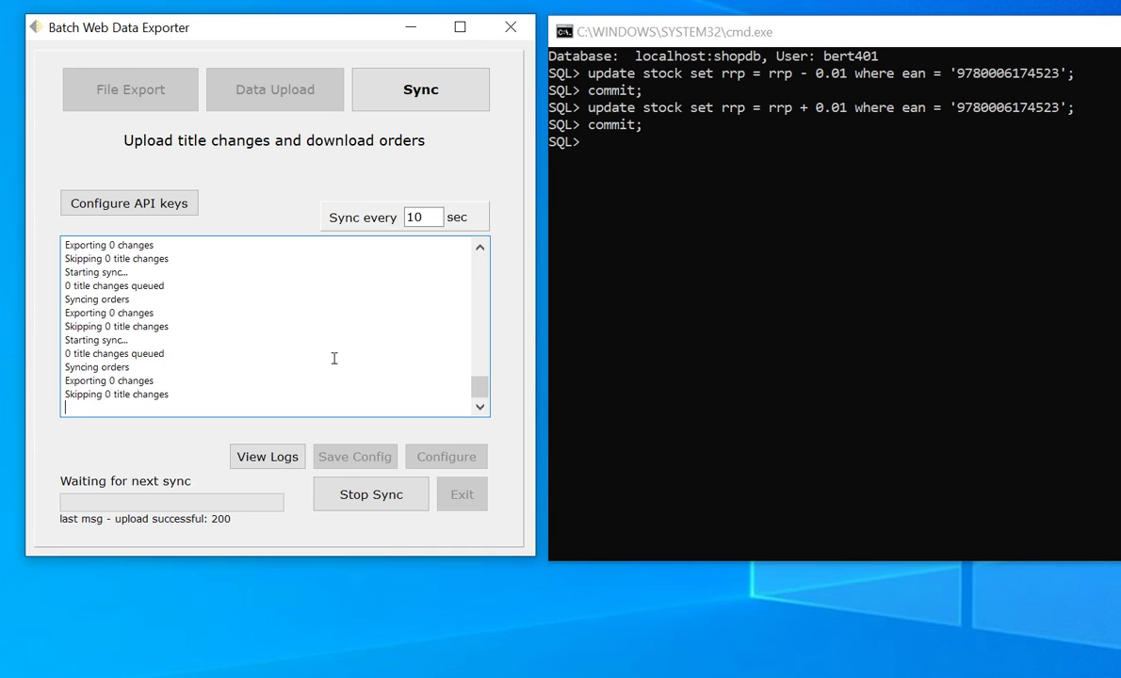
pyautogui.click(394, 495)
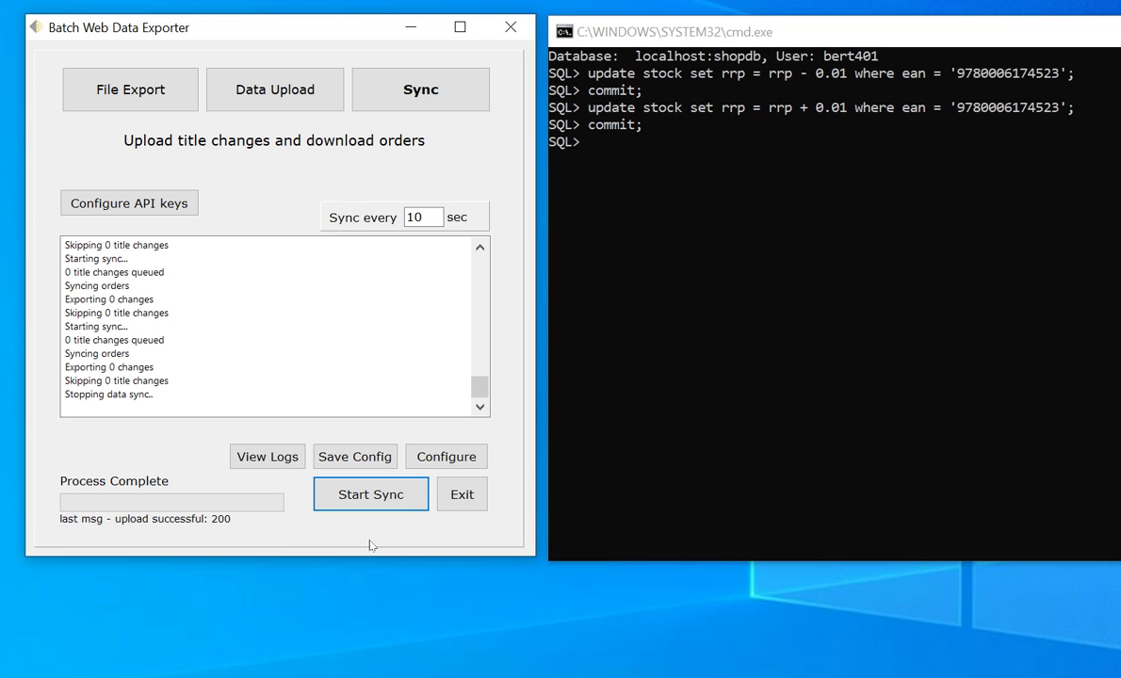
# - Open the export logs, bring the window fully into view and widen the Title column of the exported data
pyautogui.click(273, 457)
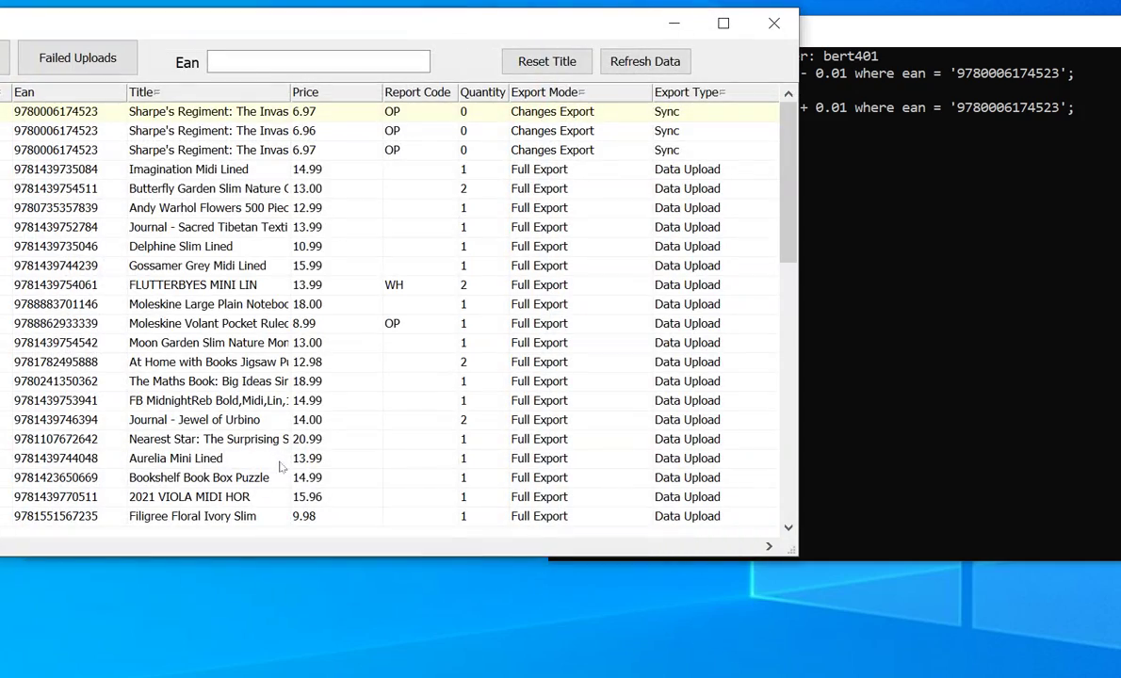
pyautogui.moveTo(207, 27); pyautogui.dragTo(464, 63)
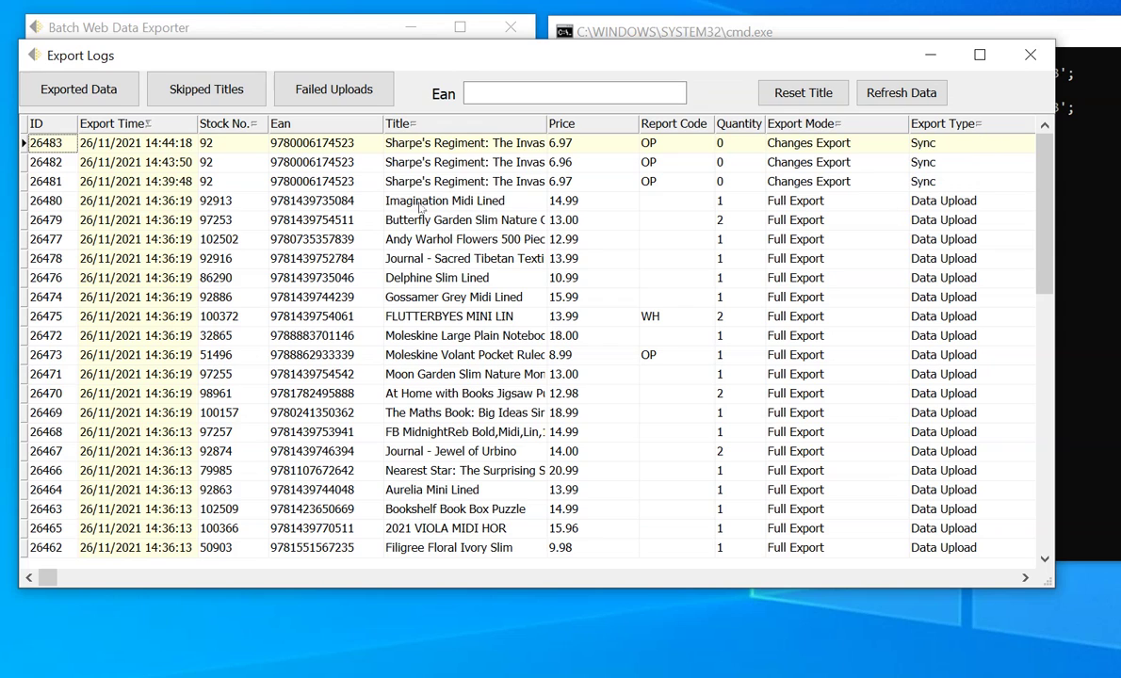
pyautogui.click(443, 185)
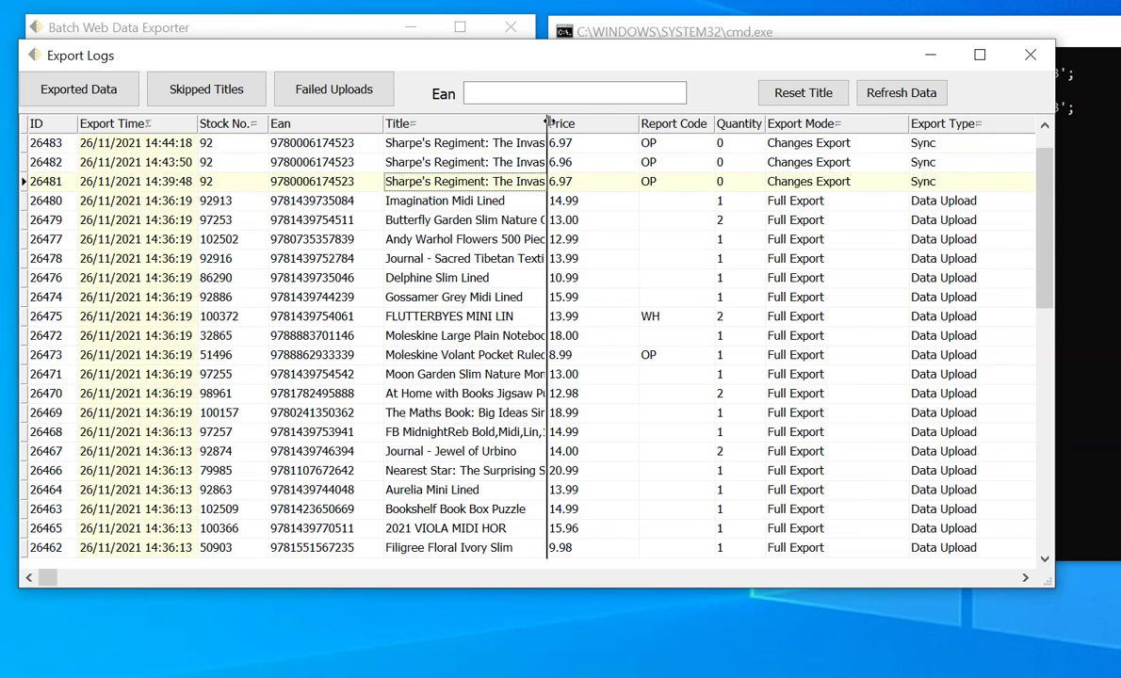
pyautogui.moveTo(547, 124); pyautogui.dragTo(588, 124)
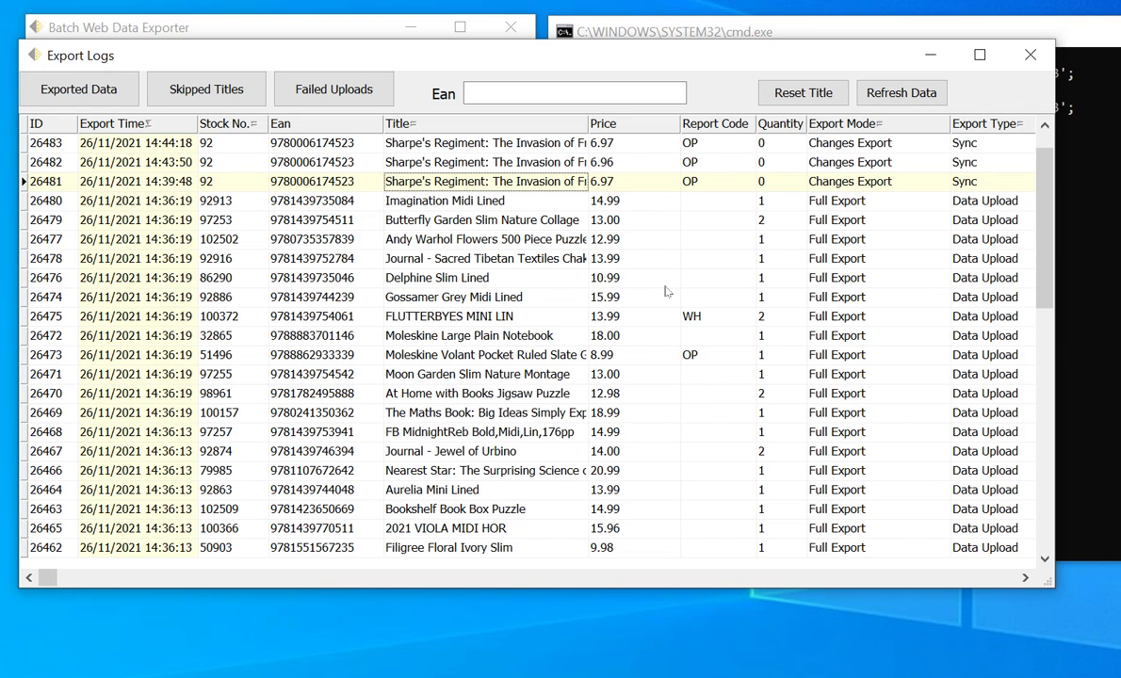
# - Examine the skipped titles and their skip reasons, widening the Date column to read the full timestamps
pyautogui.click(191, 89)
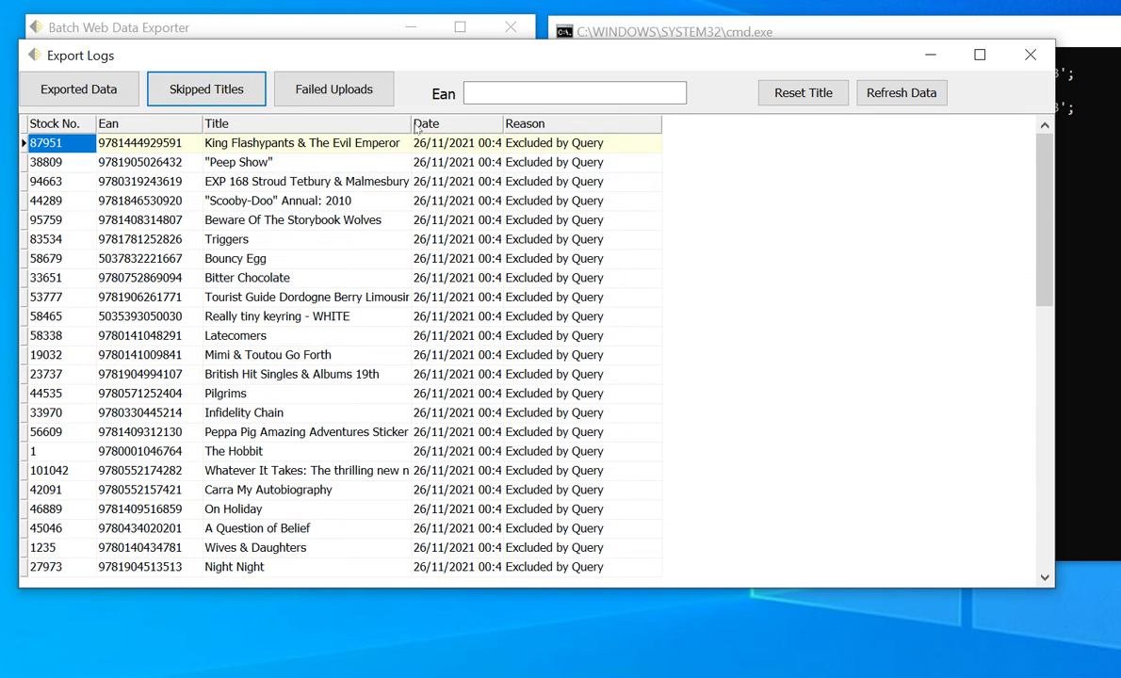
pyautogui.moveTo(500, 124); pyautogui.dragTo(574, 123)
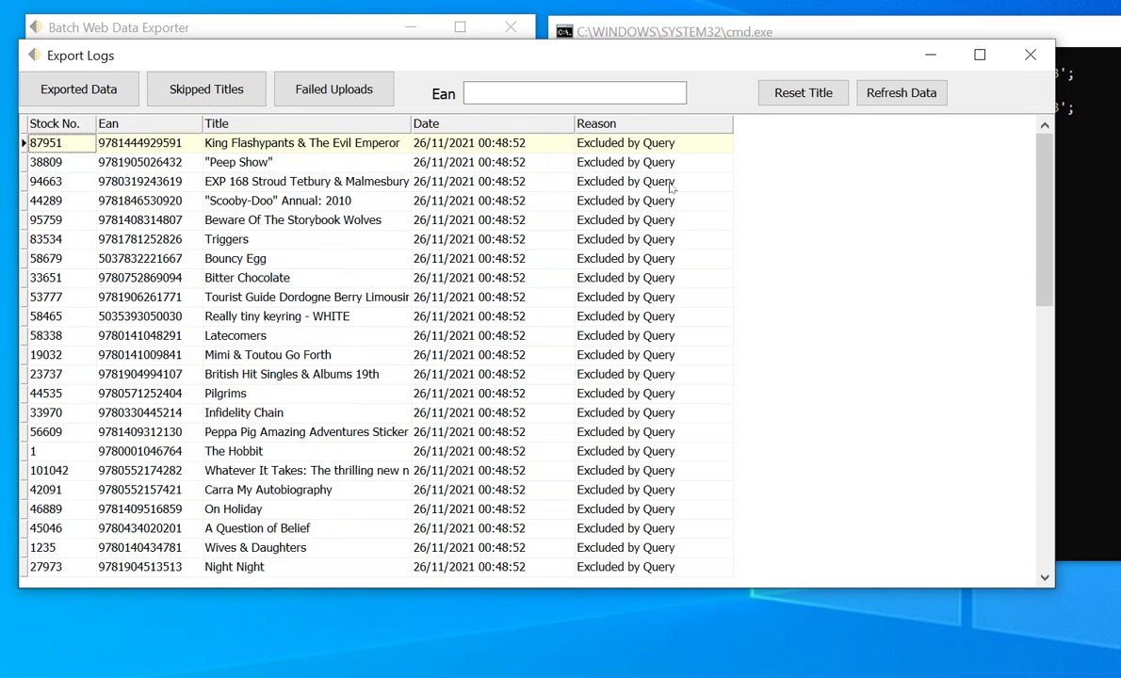
pyautogui.click(653, 161)
pyautogui.moveTo(1044, 189); pyautogui.dragTo(1044, 497)
pyautogui.moveTo(1044, 559); pyautogui.dragTo(1044, 438)
pyautogui.click(650, 263)
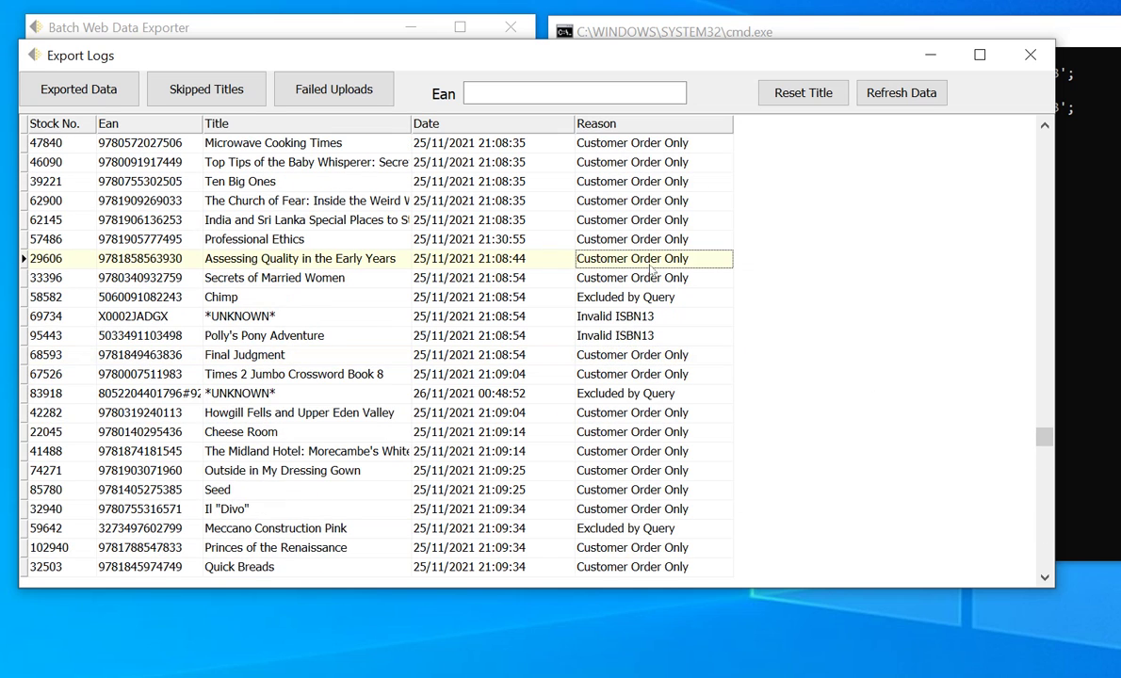
pyautogui.click(609, 318)
pyautogui.click(131, 318)
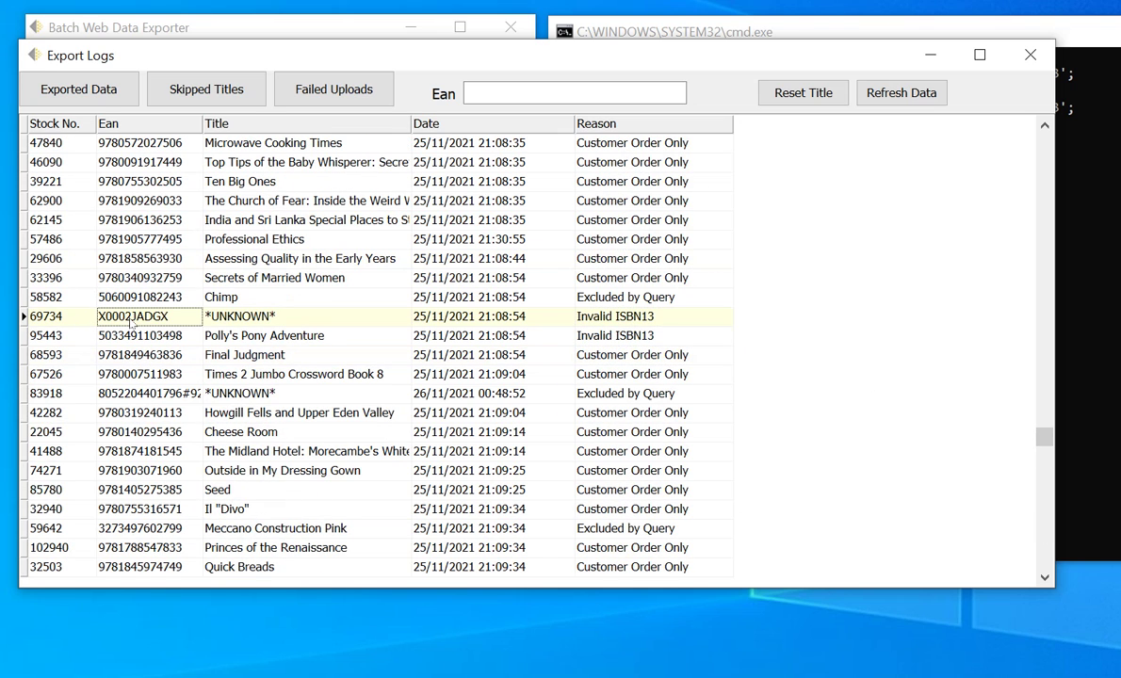
pyautogui.click(628, 337)
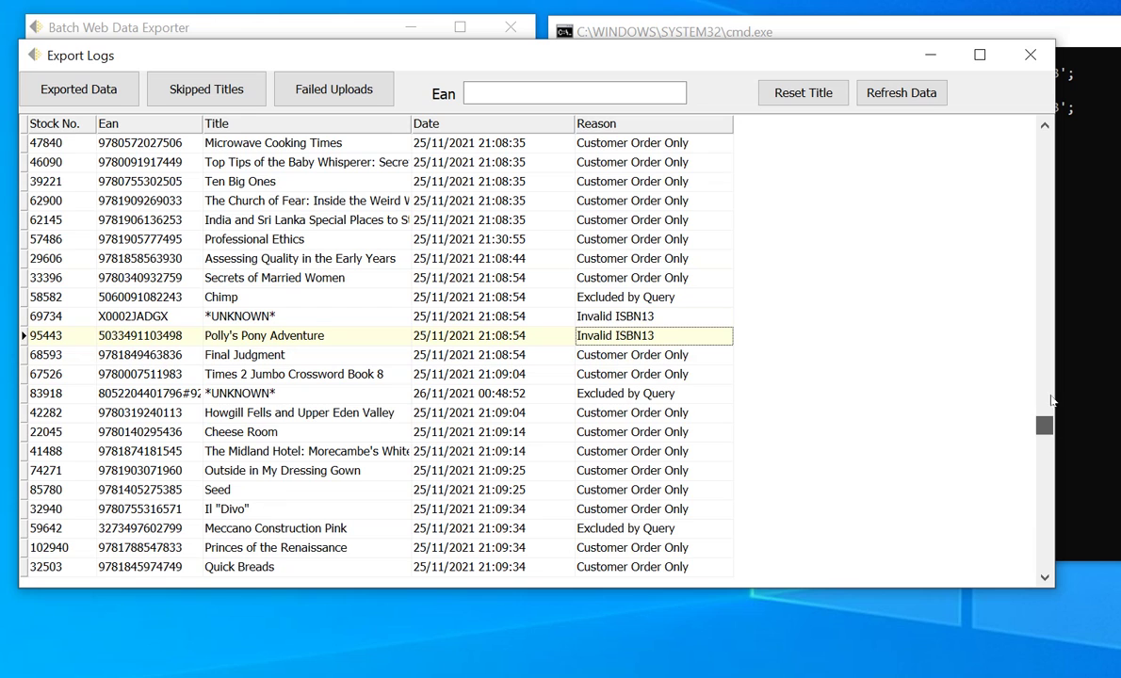
pyautogui.moveTo(1044, 436); pyautogui.dragTo(1048, 114)
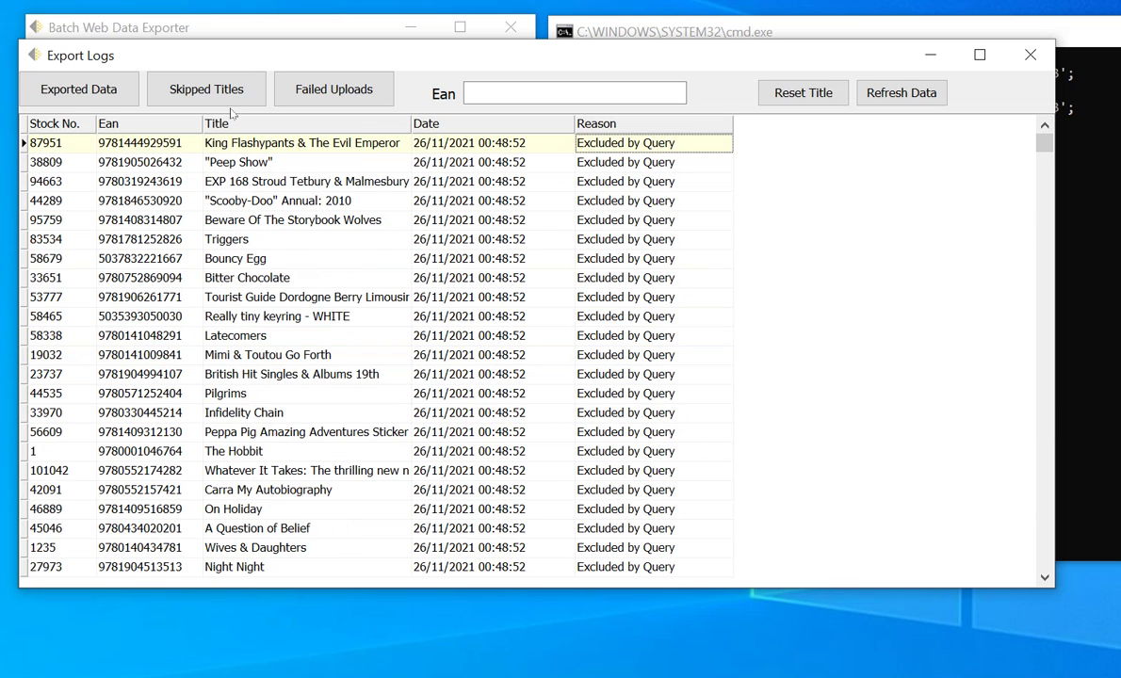
# - Examine the failed uploads with the Date and Error columns widened, and close the export logs
pyautogui.click(341, 91)
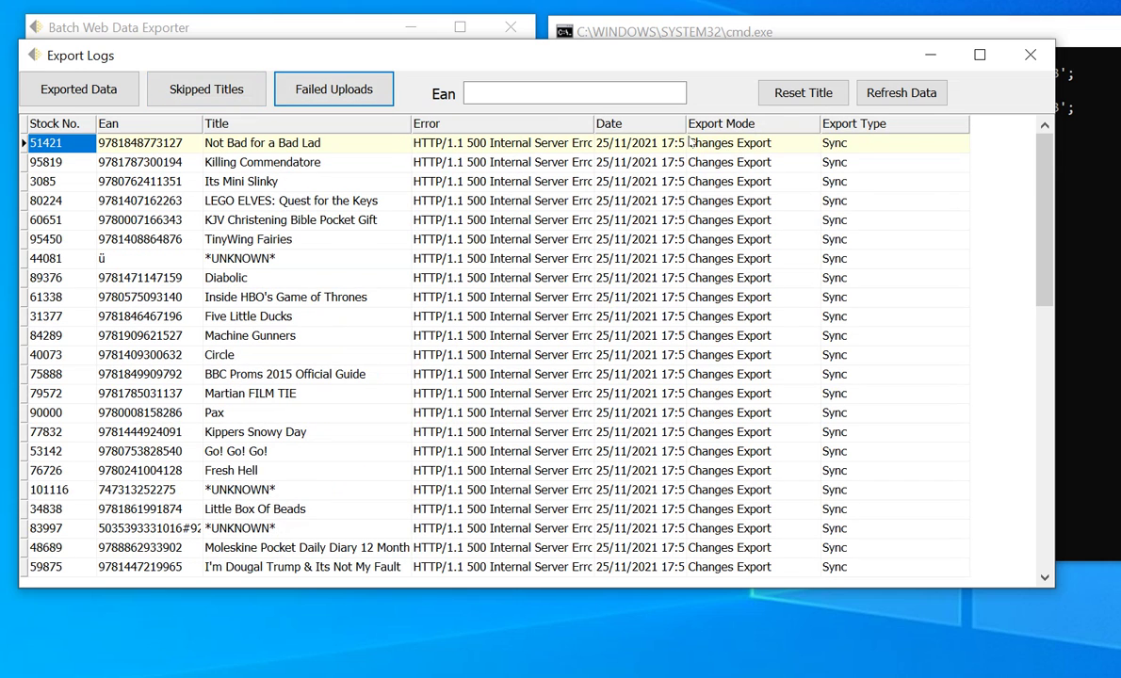
pyautogui.moveTo(686, 124); pyautogui.dragTo(749, 124)
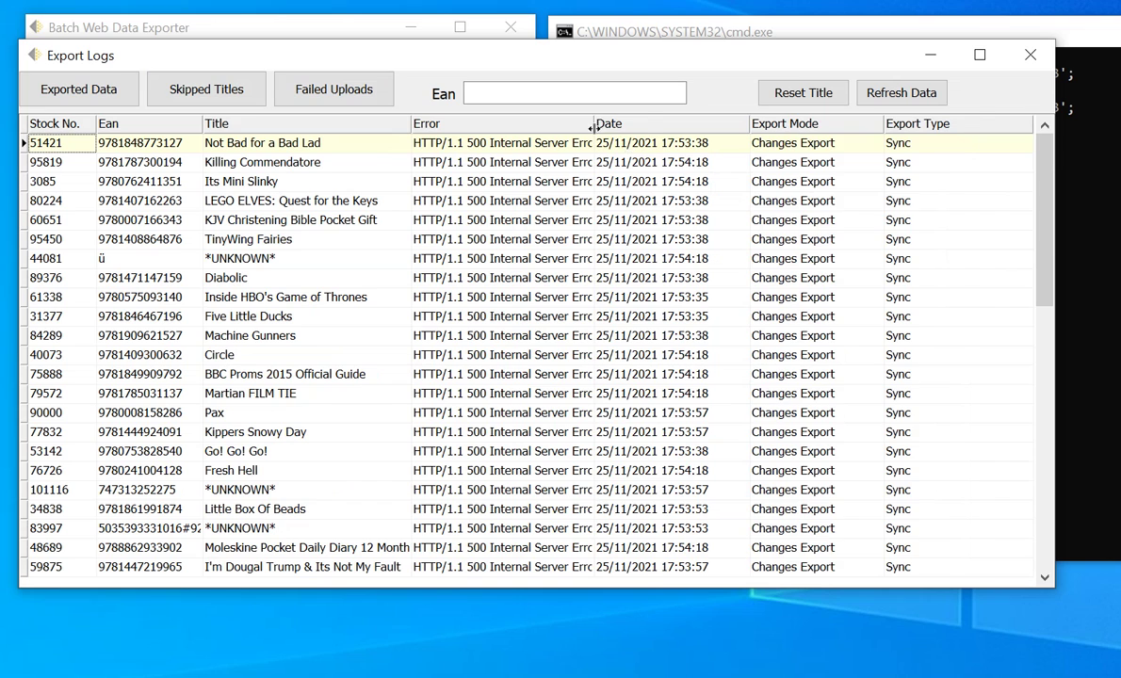
pyautogui.moveTo(594, 123); pyautogui.dragTo(647, 124)
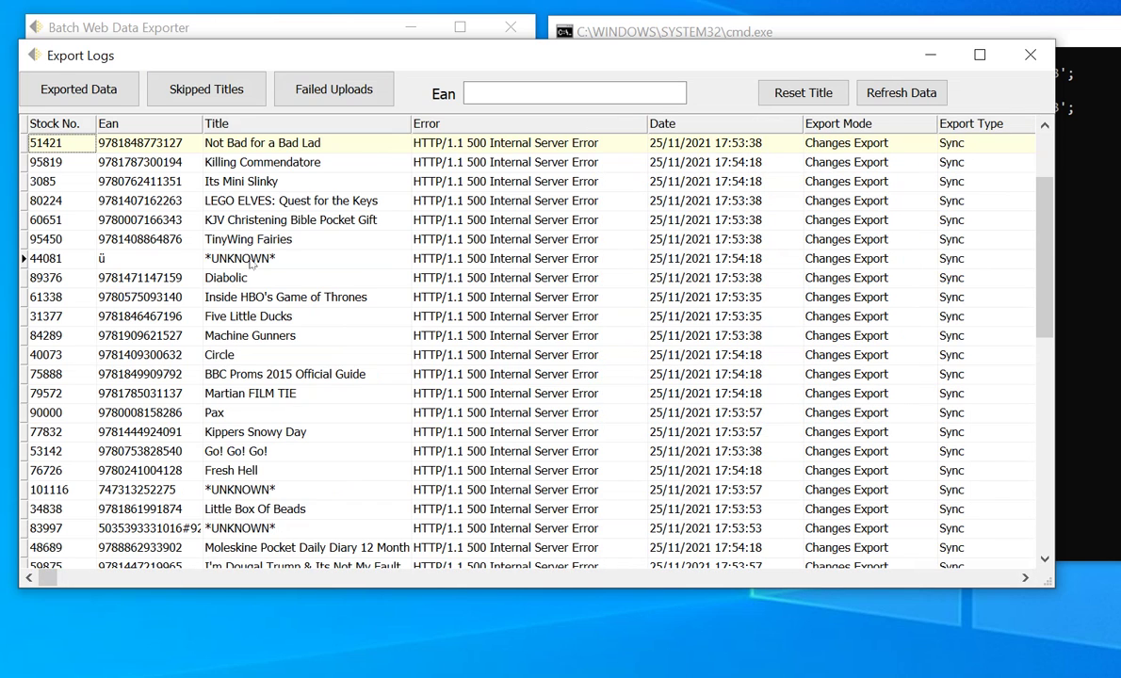
pyautogui.click(236, 256)
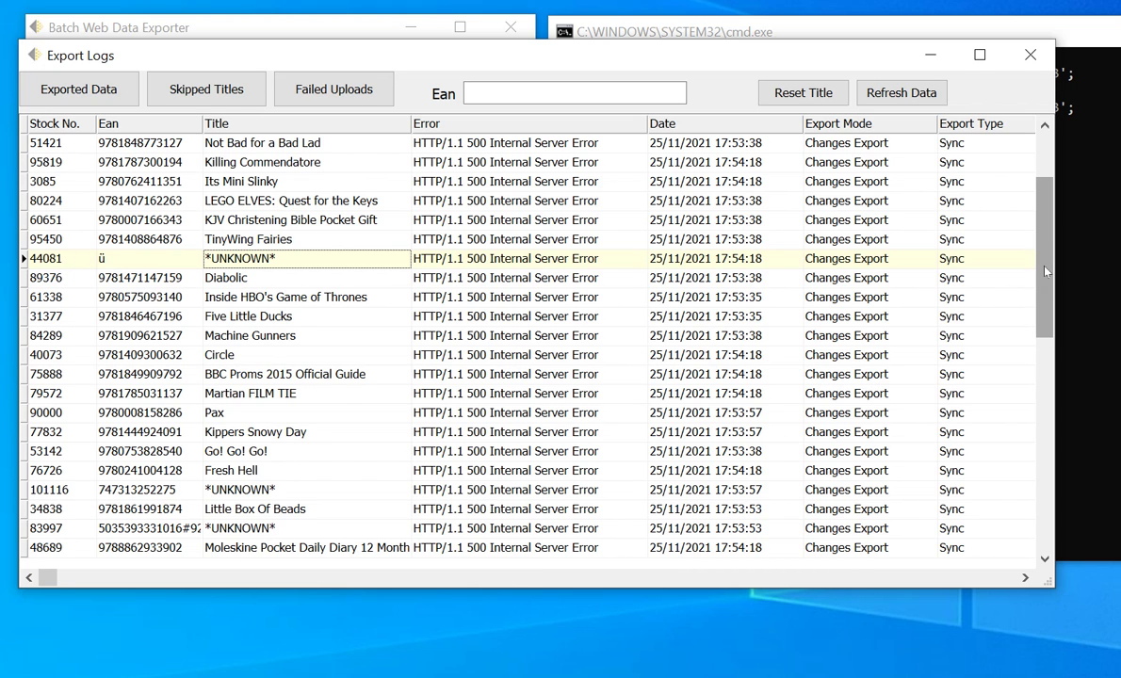
pyautogui.moveTo(1044, 265); pyautogui.dragTo(1052, 177)
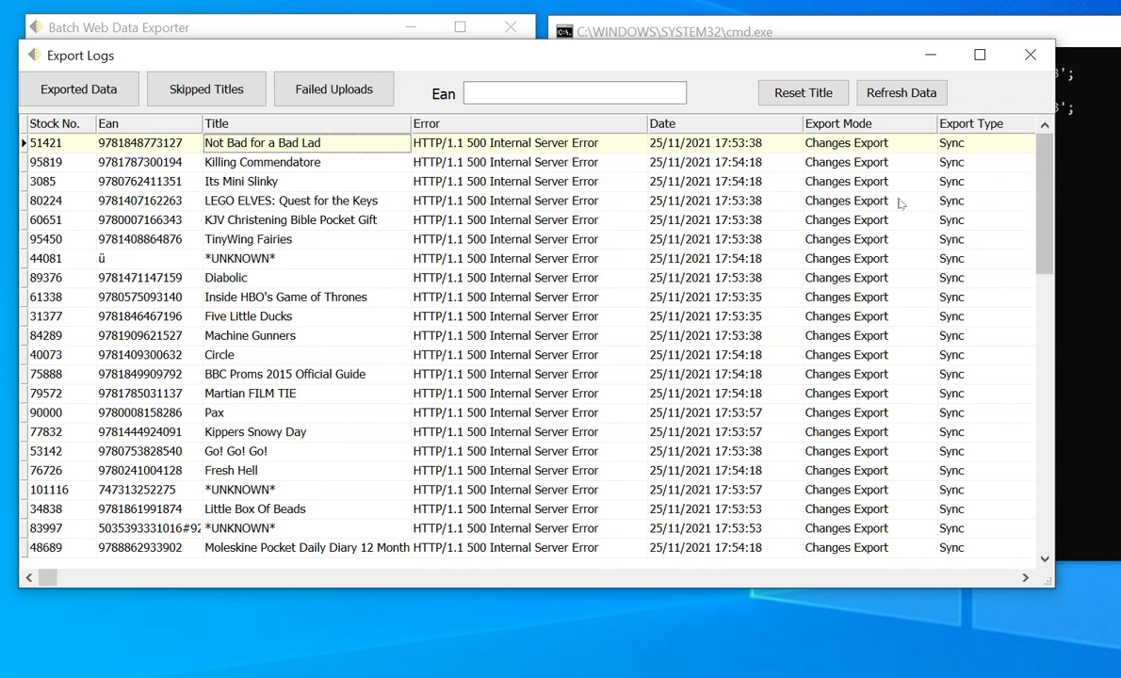
pyautogui.click(1031, 56)
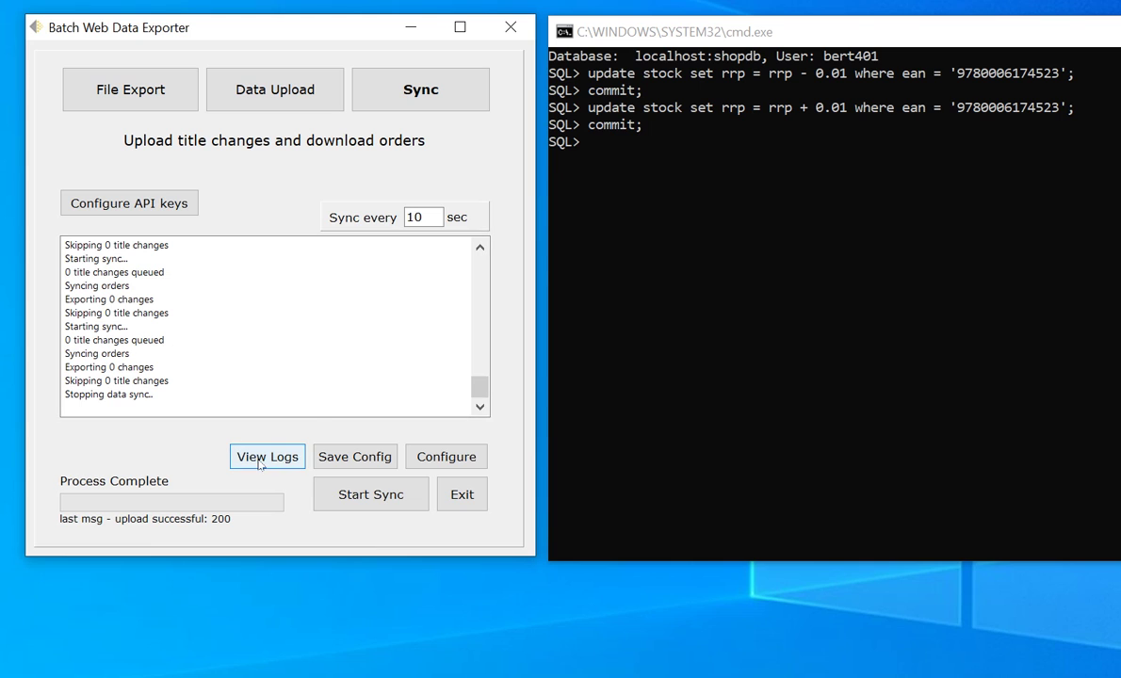
# - View the Data Upload settings, and return to the Sync mode to start syncing again
pyautogui.click(280, 92)
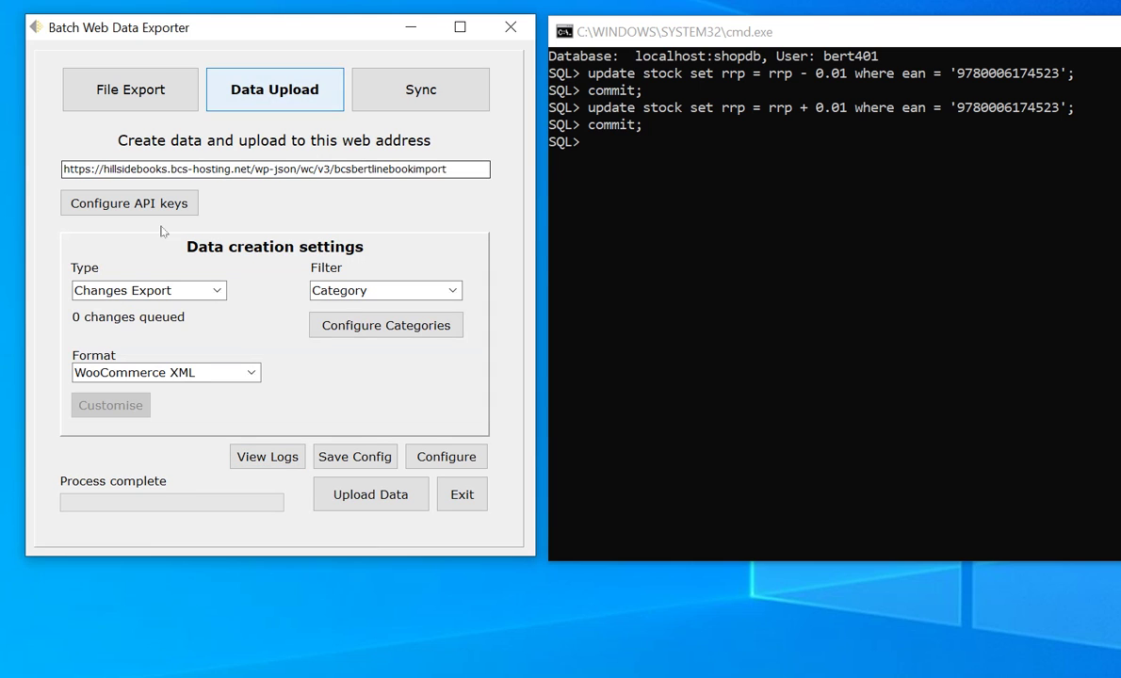
pyautogui.click(420, 90)
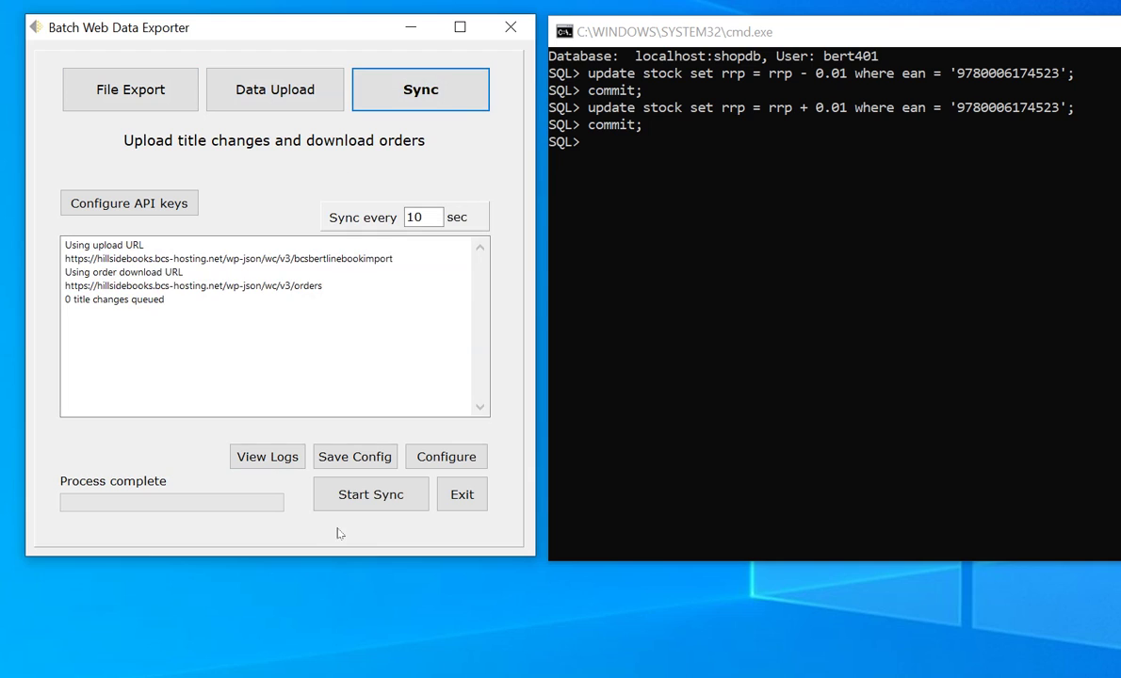
pyautogui.click(400, 497)
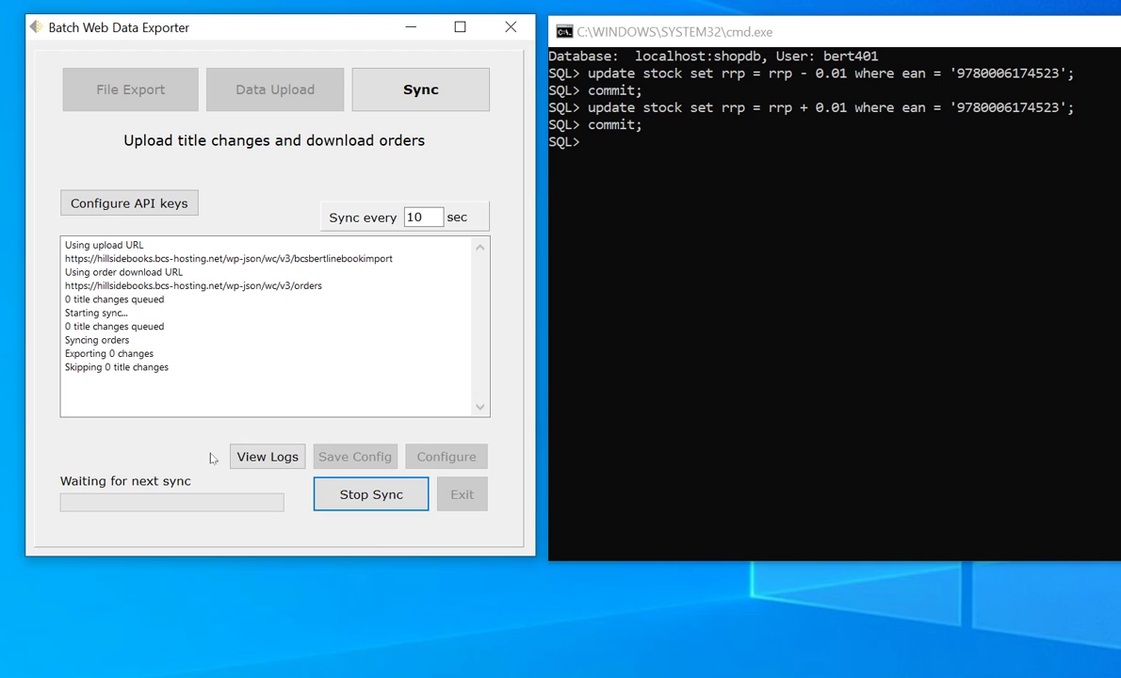